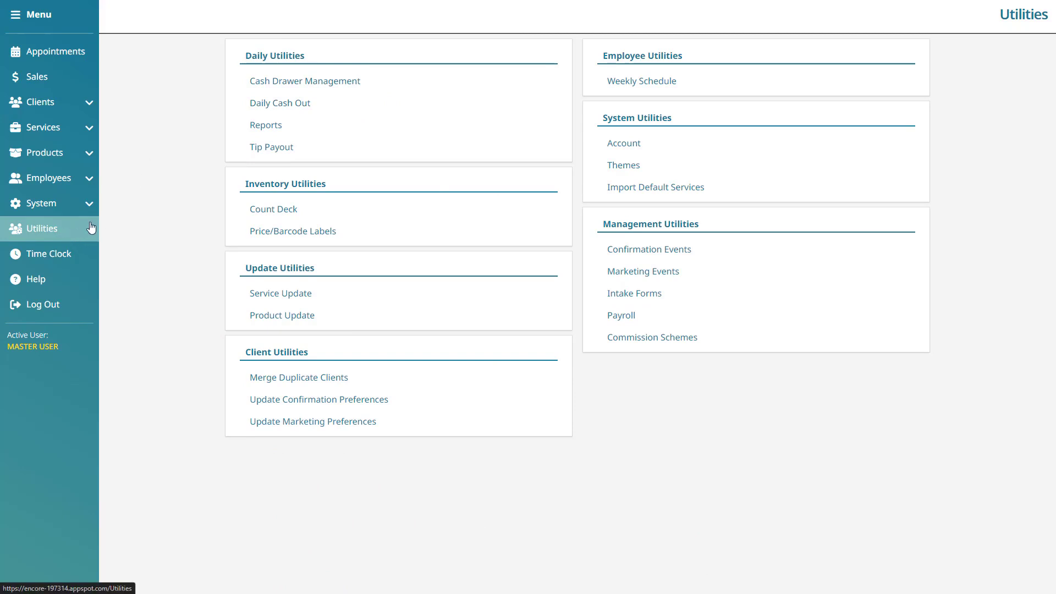
# Step: Open the Daily Cash Out utility and load the cash-out for March 11, 2024
pyautogui.click(301, 106)
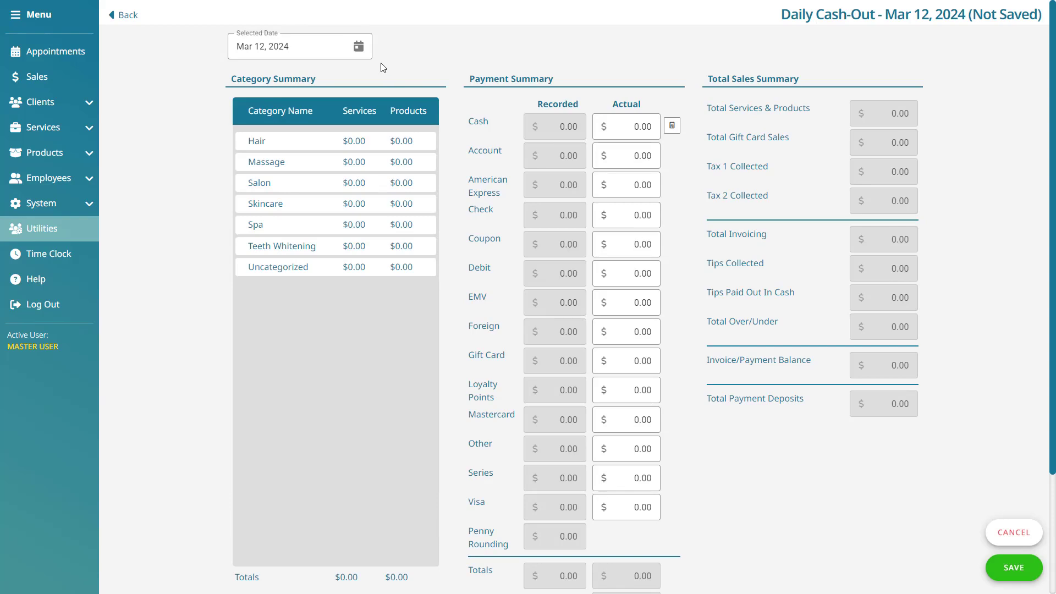
pyautogui.click(358, 46)
pyautogui.click(265, 149)
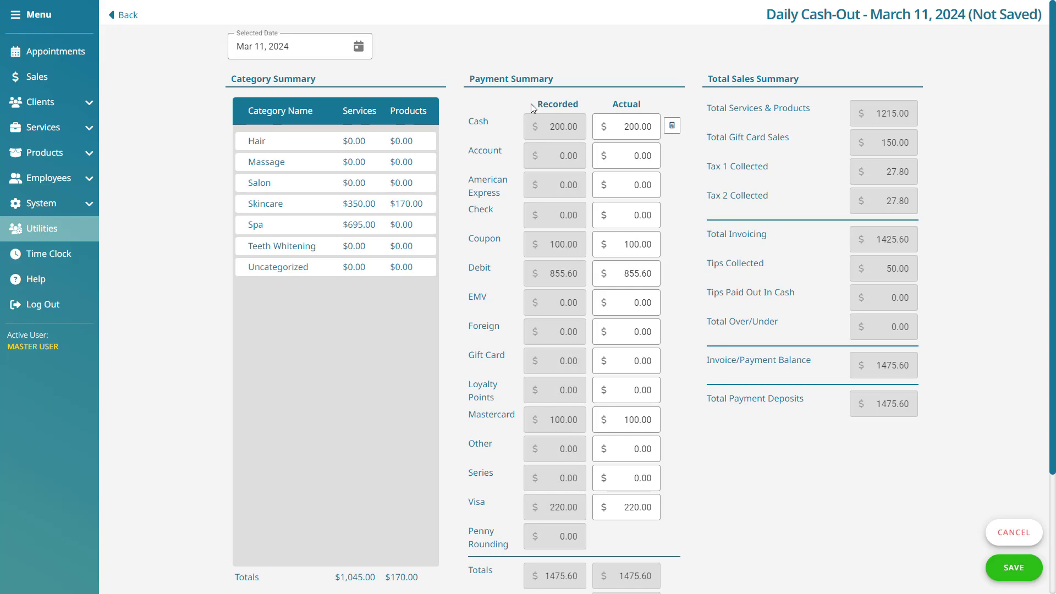
# Step: Look at the cash calculator for the actual cash amount and close it without entering any counts
pyautogui.scroll(-1, 533, 108)
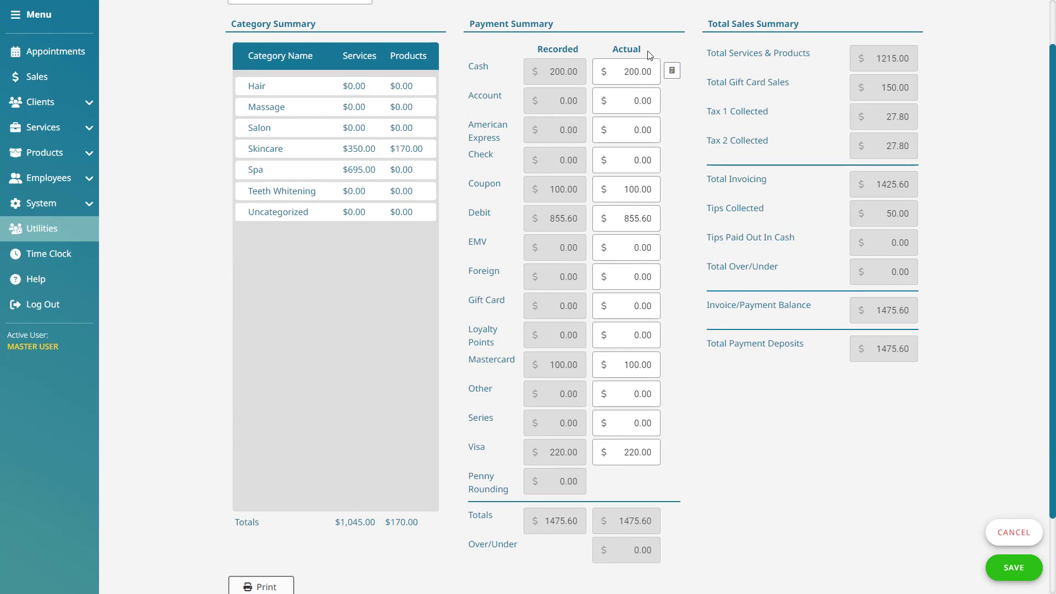
pyautogui.click(671, 71)
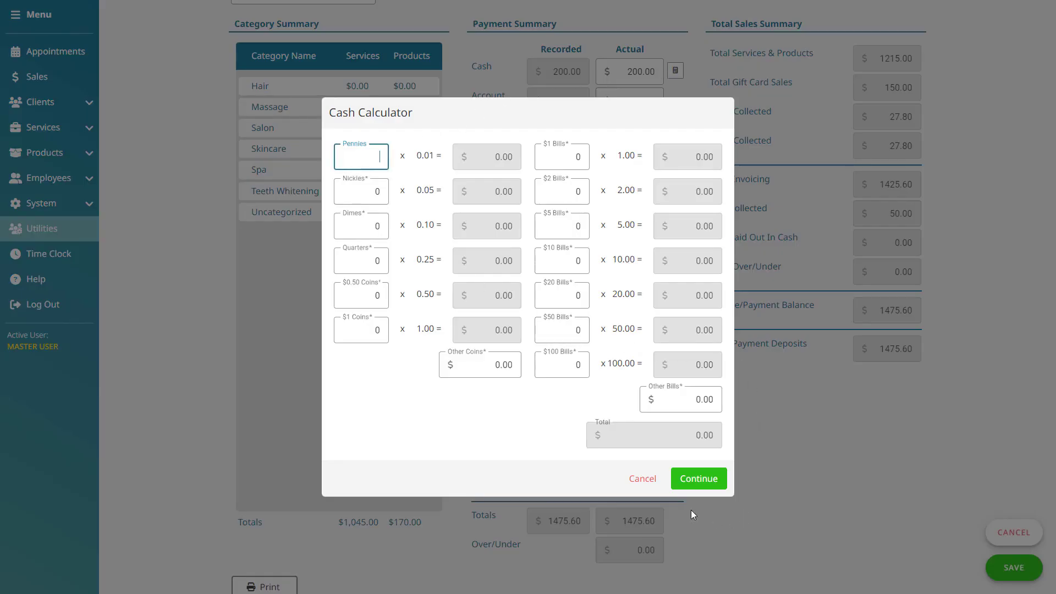
pyautogui.click(643, 478)
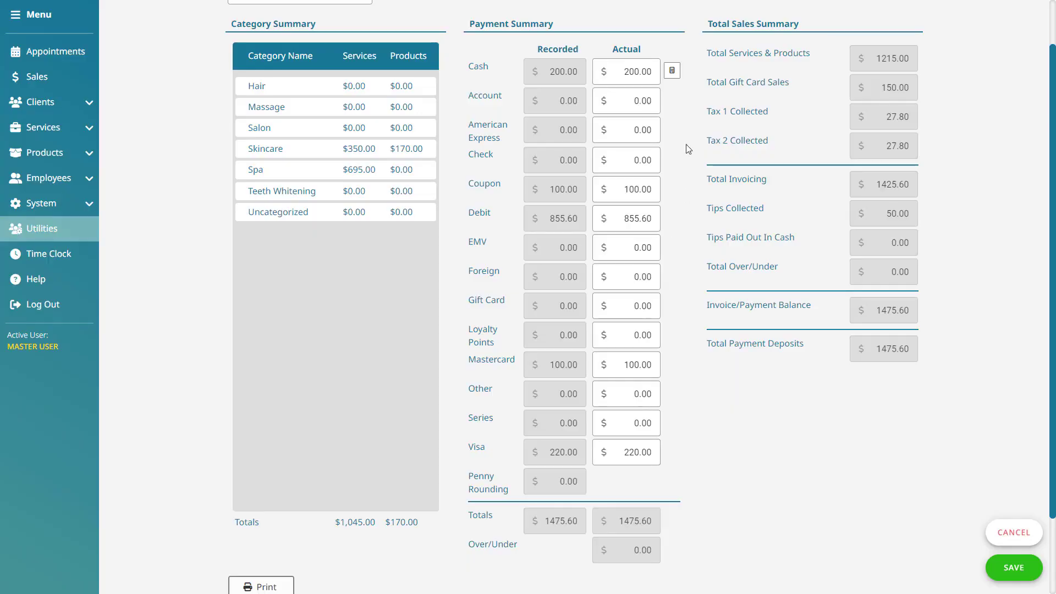
# Step: Set the actual Cash amount in the payment summary to 300 and save the daily cash-out
pyautogui.moveTo(620, 74); pyautogui.dragTo(670, 73)
pyautogui.write('300')
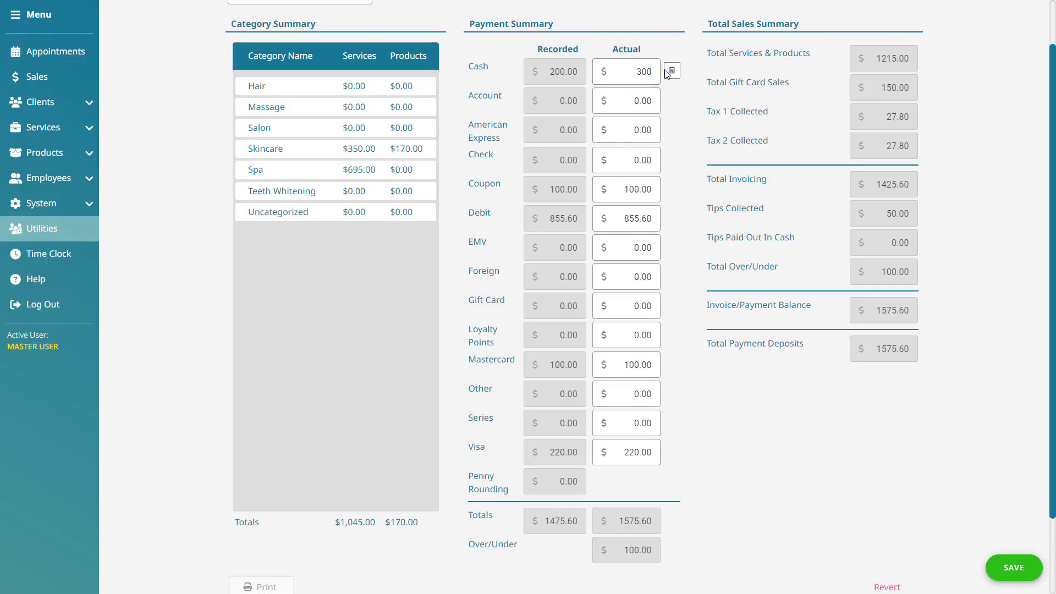
pyautogui.scroll(-2, 714, 389)
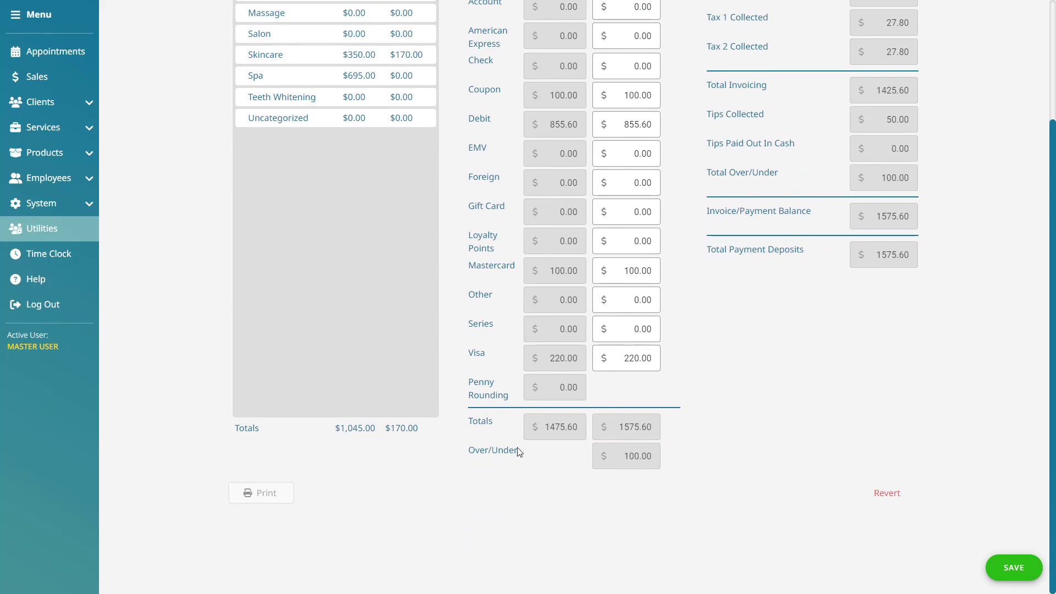
pyautogui.click(1004, 568)
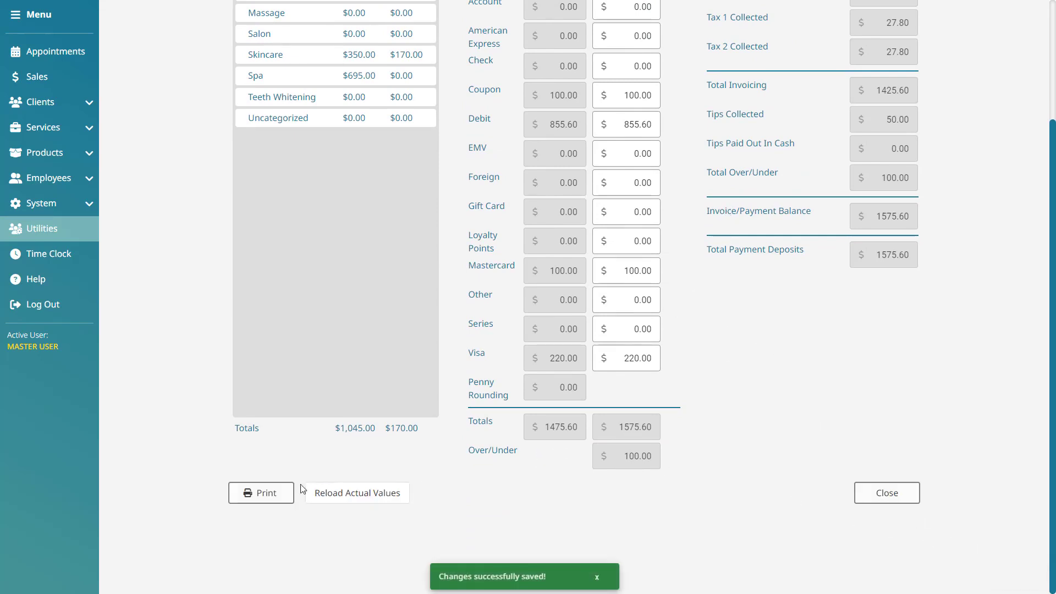
# Step: Preview the Sales and Payment Summary printout for the cash-out and cancel the printing
pyautogui.click(287, 496)
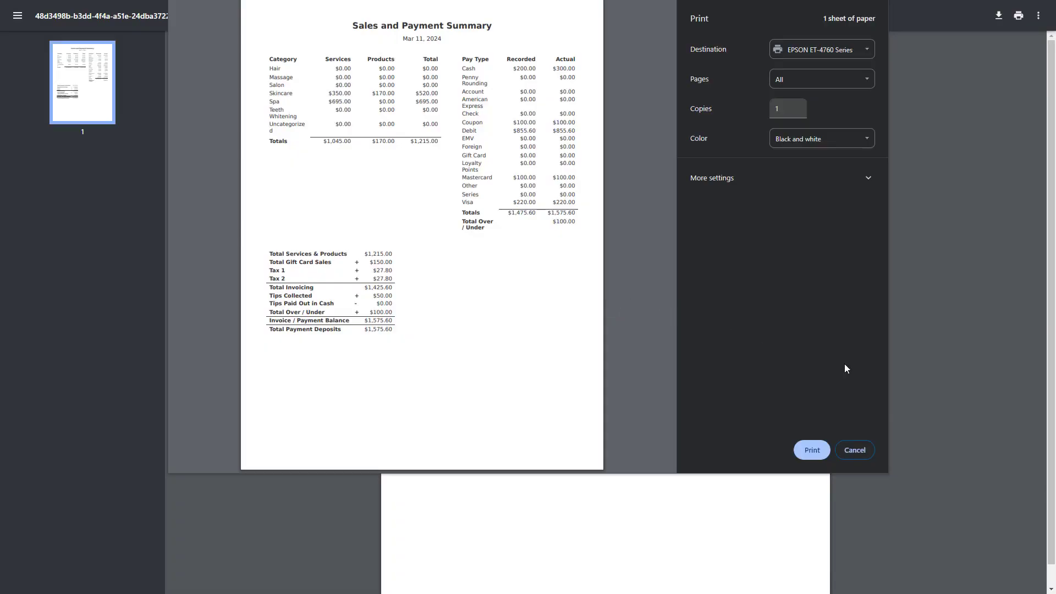
pyautogui.click(864, 452)
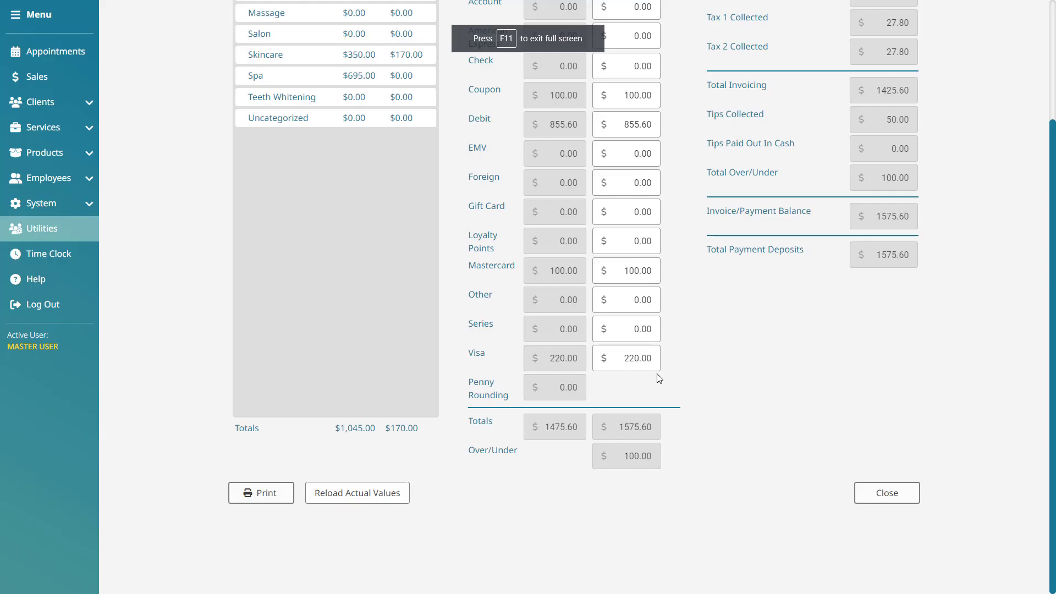
# Step: Reload the actual values of the March 11 cash-out and save it again
pyautogui.click(406, 499)
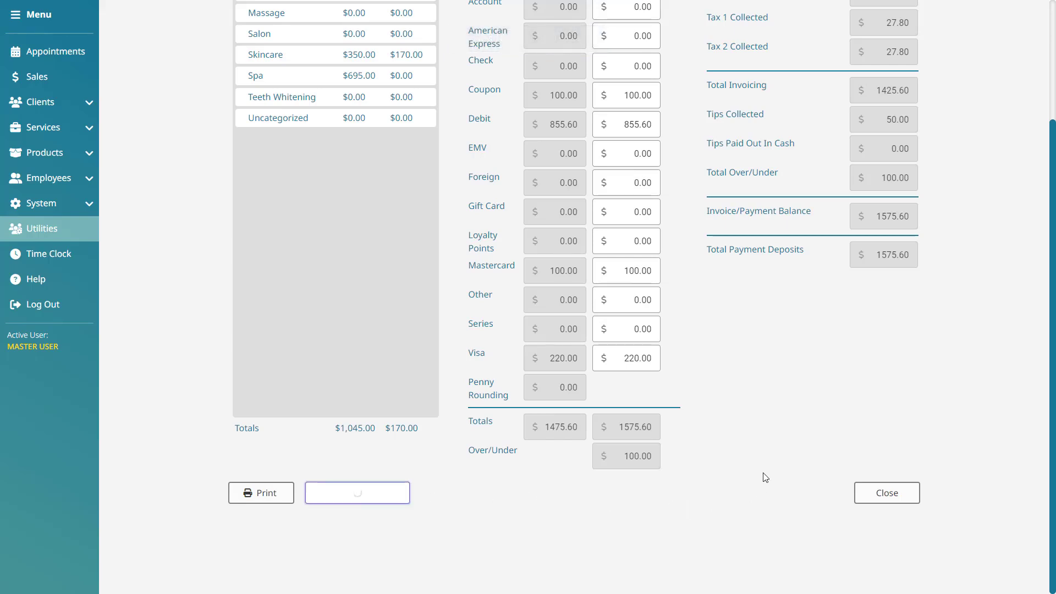
pyautogui.scroll(1, 736, 494)
pyautogui.scroll(2, 735, 495)
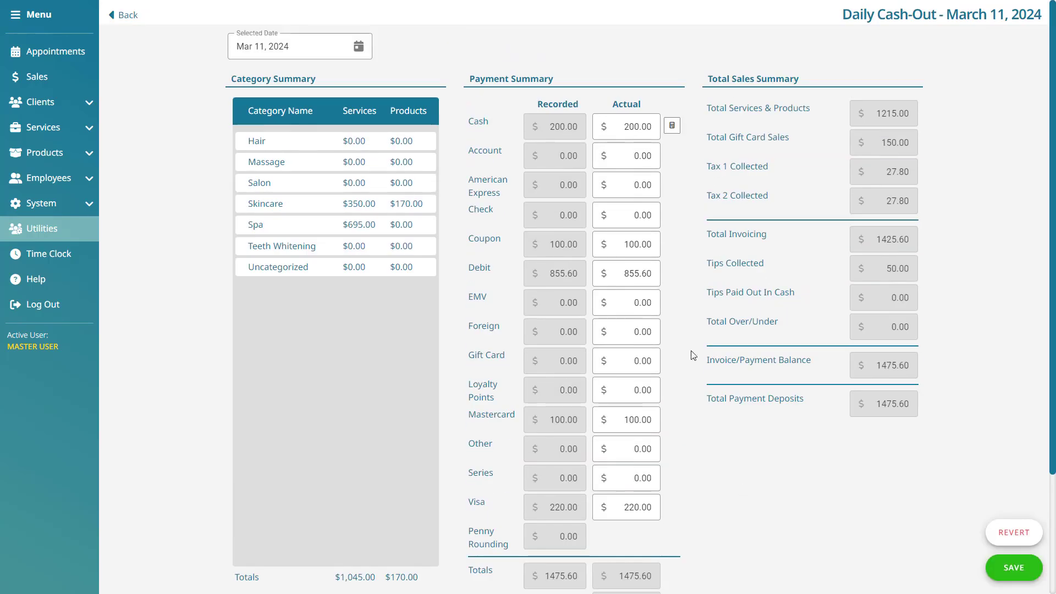
pyautogui.click(1014, 568)
# Step: Go to Cash Drawer Management and begin a new cash drawer named Cash Drawer
pyautogui.click(128, 17)
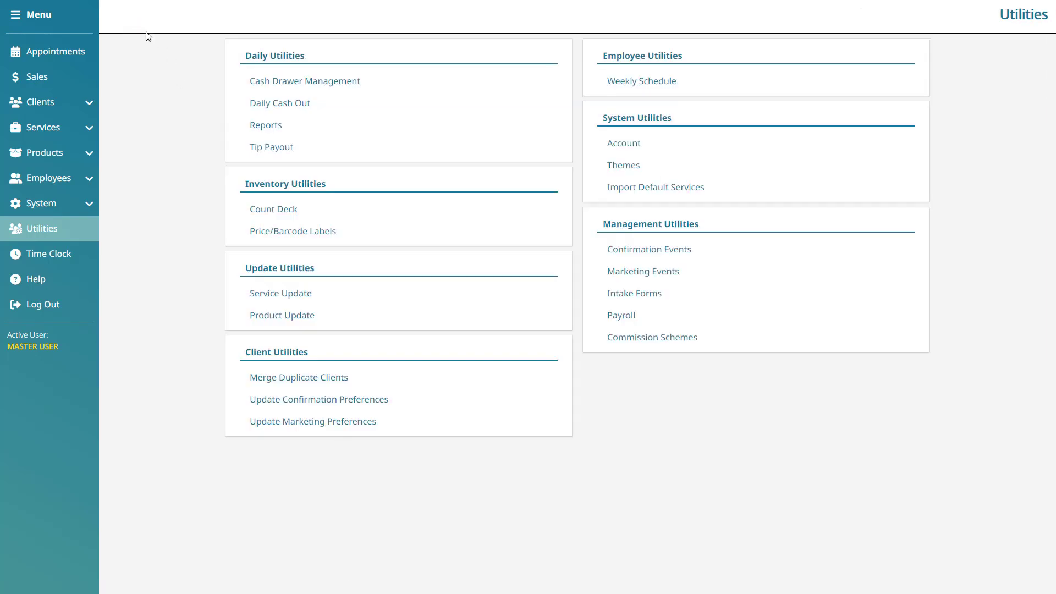
pyautogui.click(360, 85)
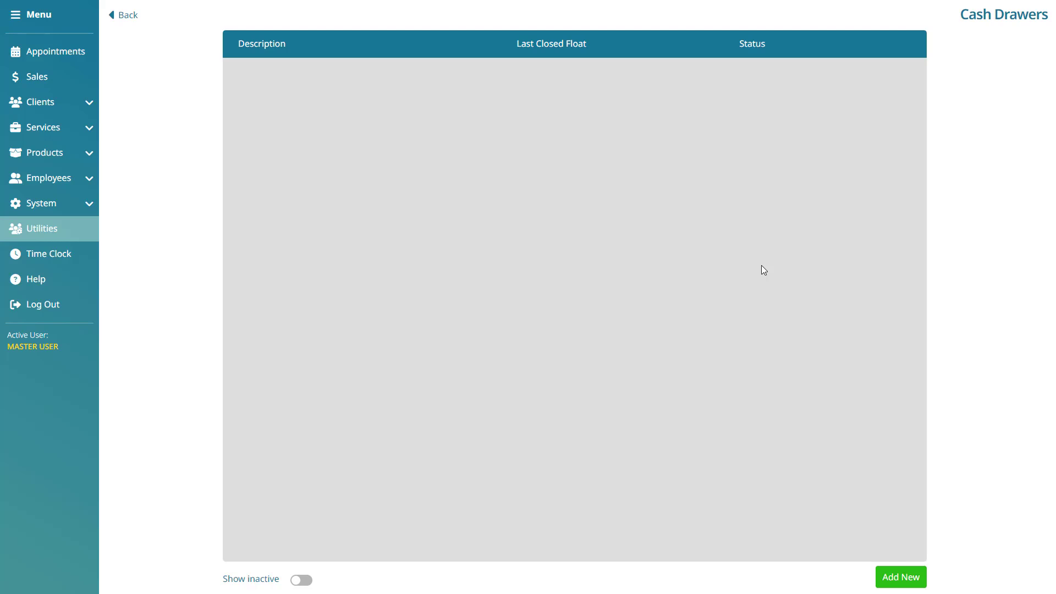
pyautogui.click(920, 579)
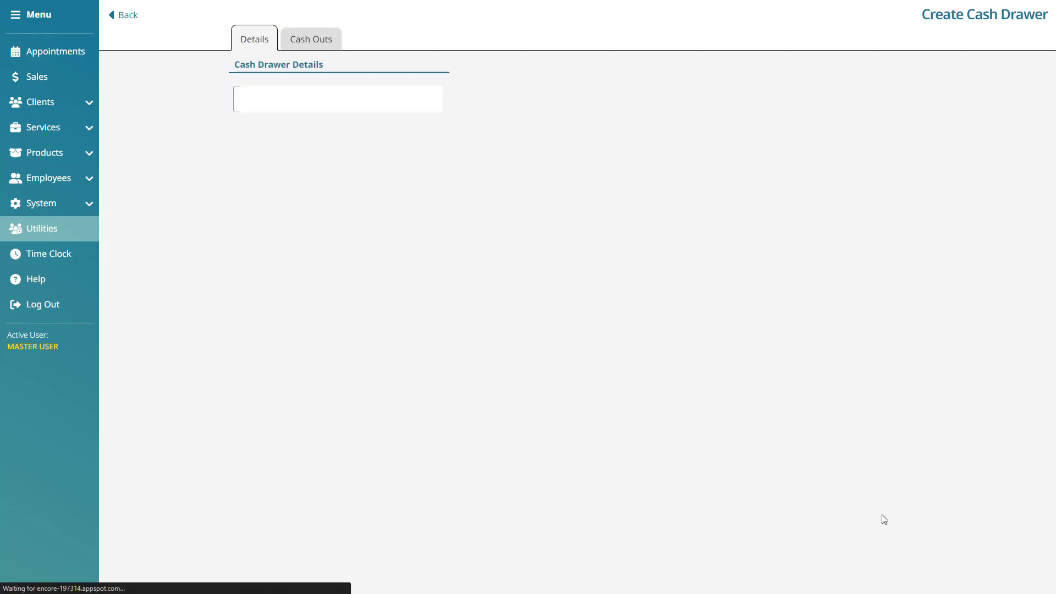
pyautogui.click(405, 99)
pyautogui.write('C')
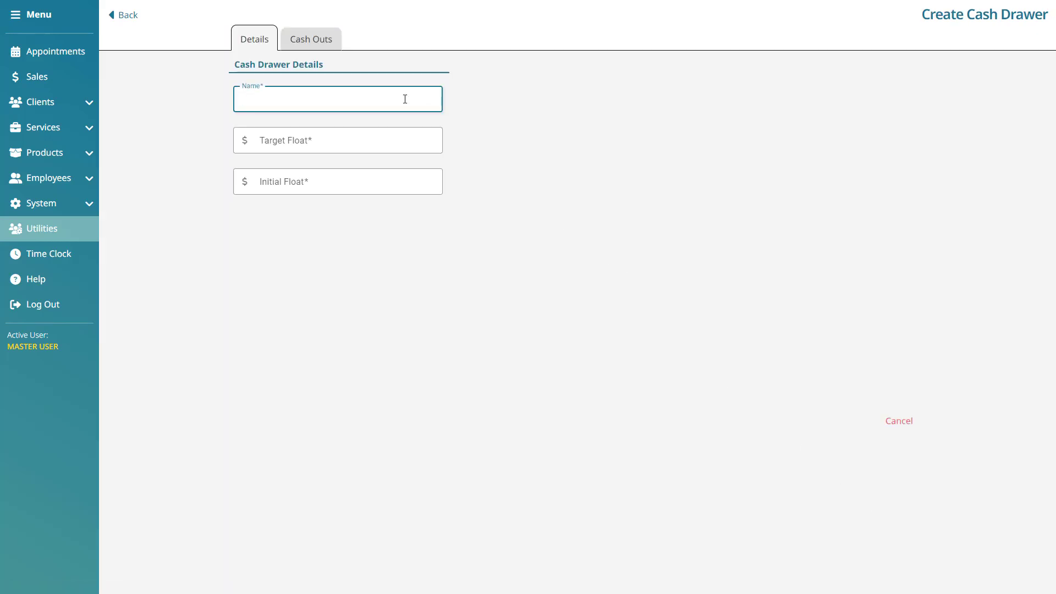
pyautogui.write('ash Drawer')
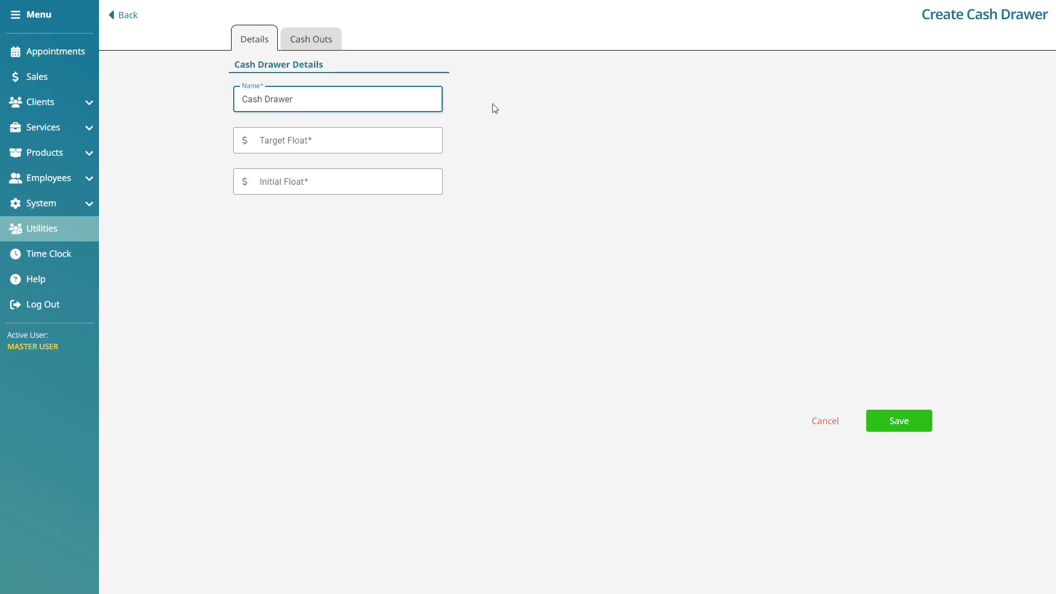
pyautogui.click(536, 121)
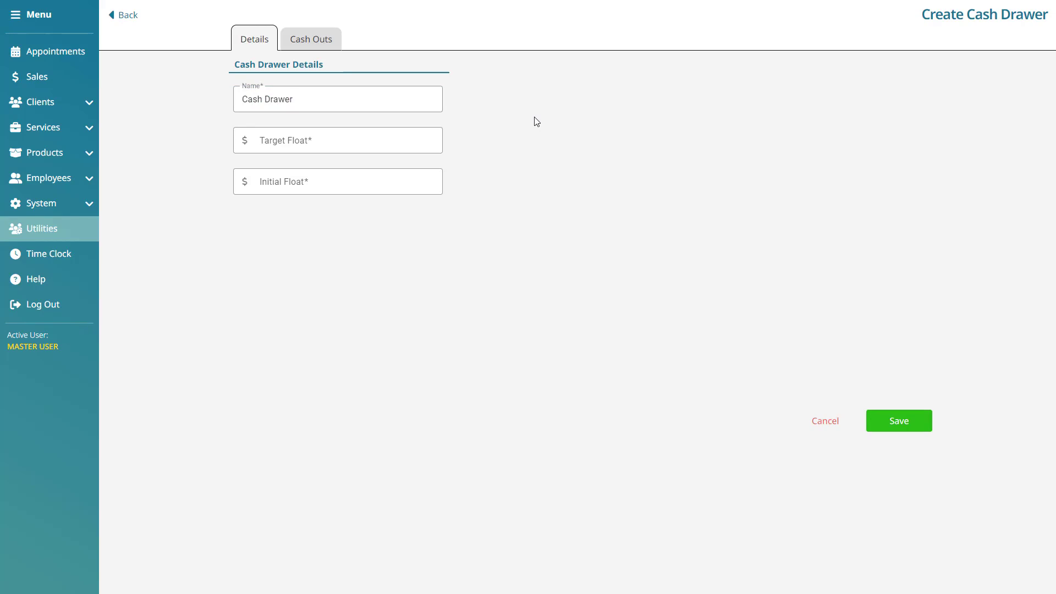
# Step: Set the new drawer's target float to 300
pyautogui.click(419, 133)
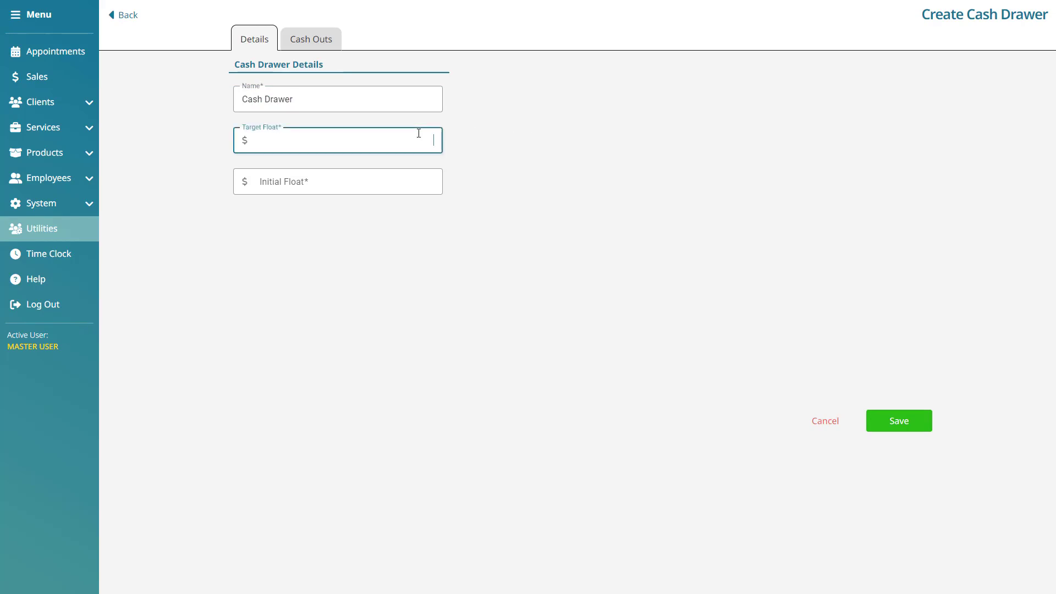
pyautogui.write('300')
pyautogui.press('BackSpace')
pyautogui.press('BackSpace')
pyautogui.press('BackSpace')
pyautogui.write('300')
pyautogui.click(480, 192)
pyautogui.click(399, 137)
pyautogui.click(493, 148)
# Step: Set the drawer's initial float to 300 and save the new cash drawer
pyautogui.click(414, 181)
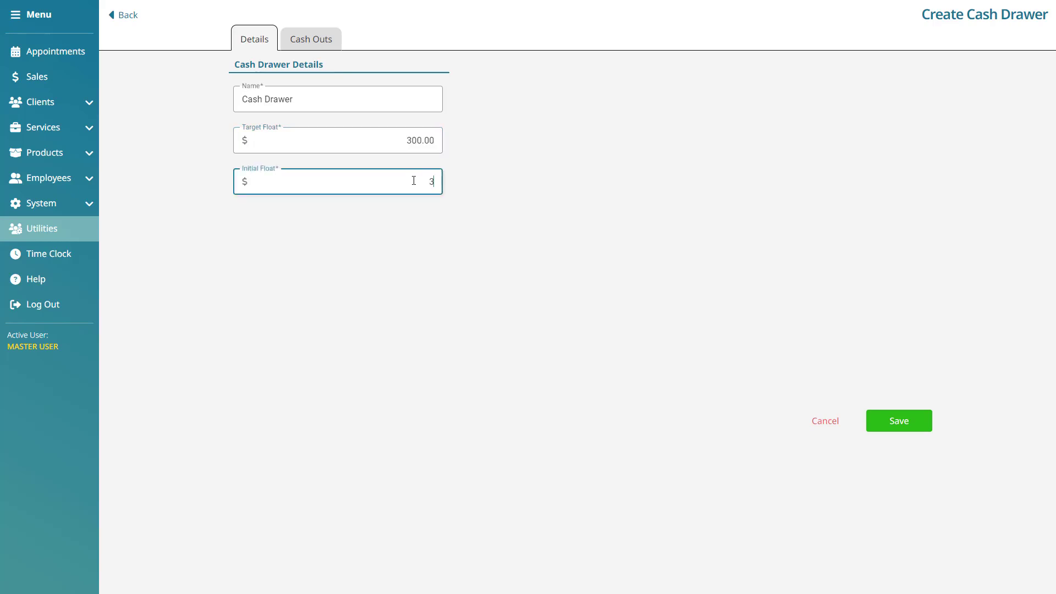
pyautogui.write('300')
pyautogui.click(553, 210)
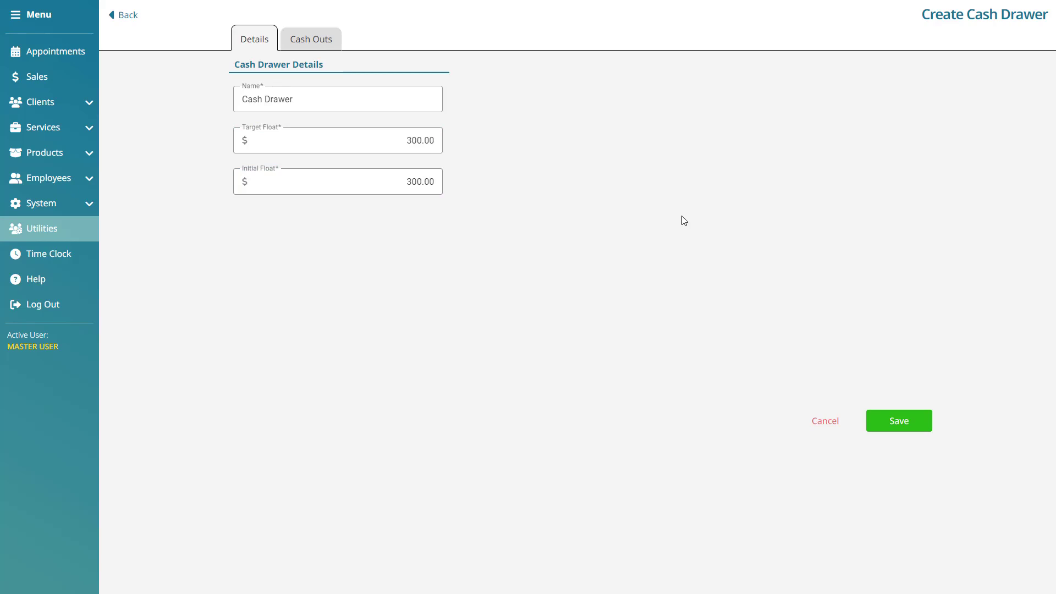
pyautogui.click(914, 418)
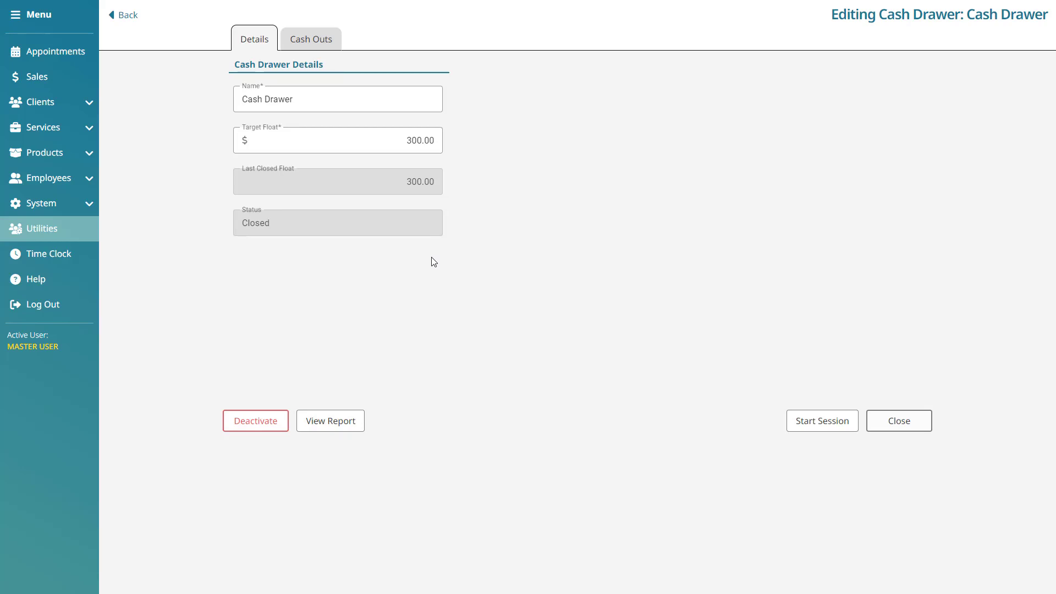
# Step: Start a session for the cash drawer, used by All Transactions, leaving the actual float as prefilled
pyautogui.click(851, 423)
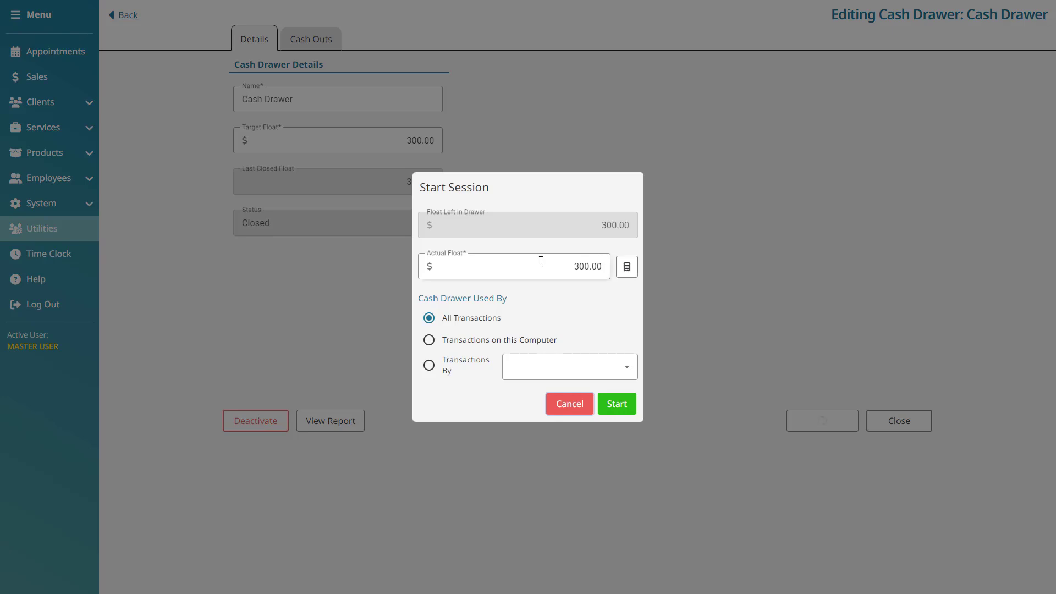
pyautogui.click(545, 266)
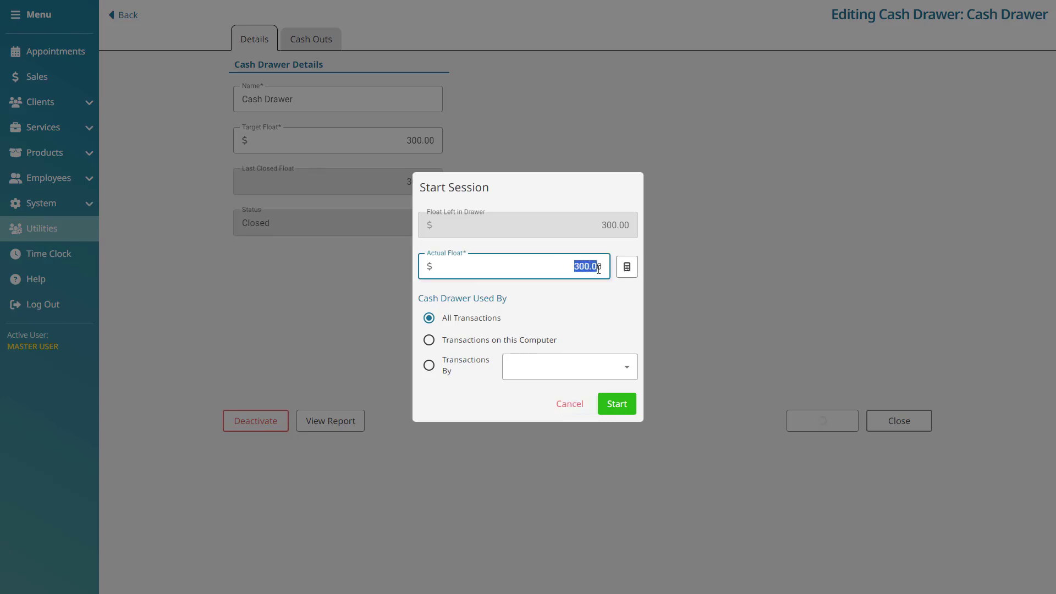
pyautogui.click(630, 295)
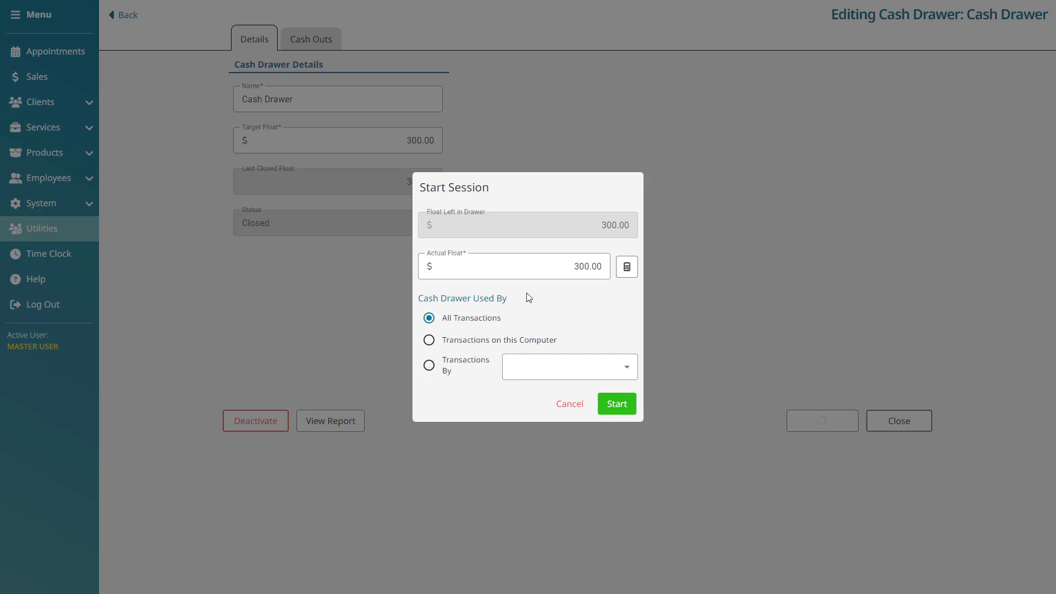
pyautogui.click(479, 323)
pyautogui.click(485, 345)
pyautogui.click(453, 368)
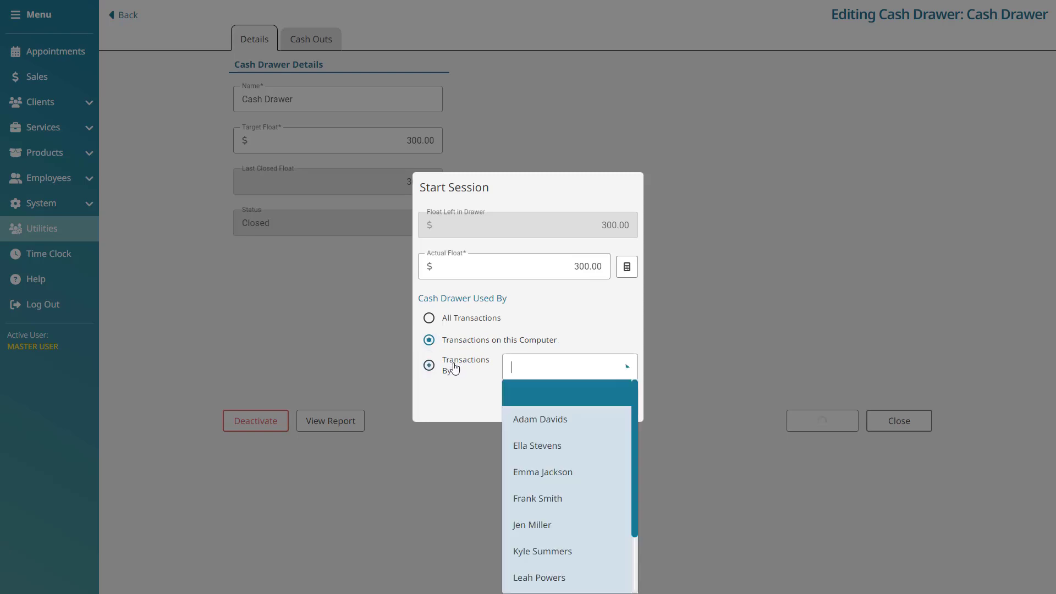
pyautogui.click(594, 472)
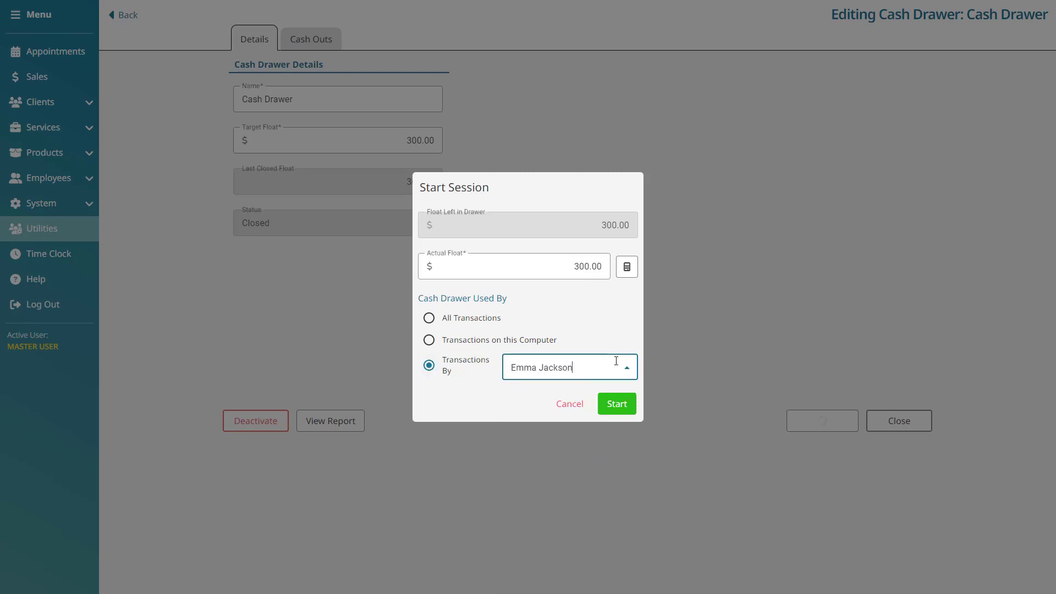
pyautogui.click(429, 318)
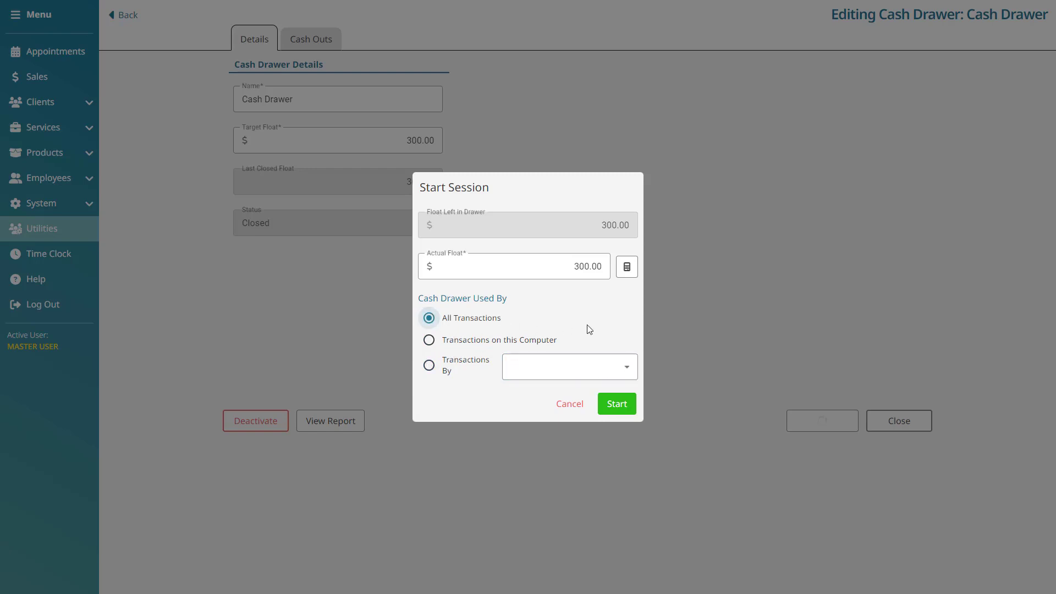
pyautogui.click(633, 405)
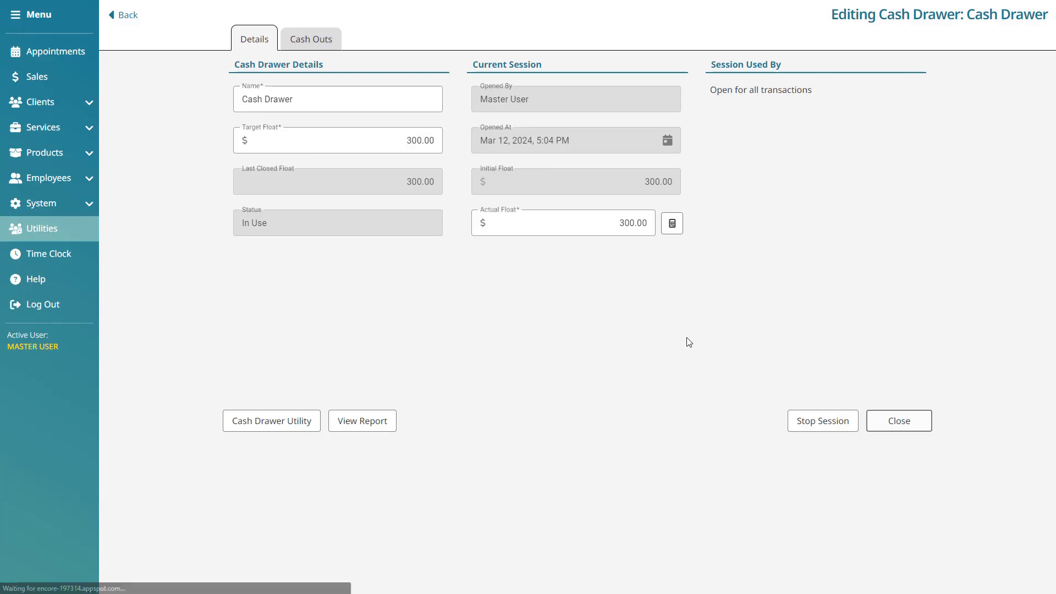
# Step: Review the session's recorded and actual totals in the Cash Drawer Utility, and view the drawer's report
pyautogui.click(314, 426)
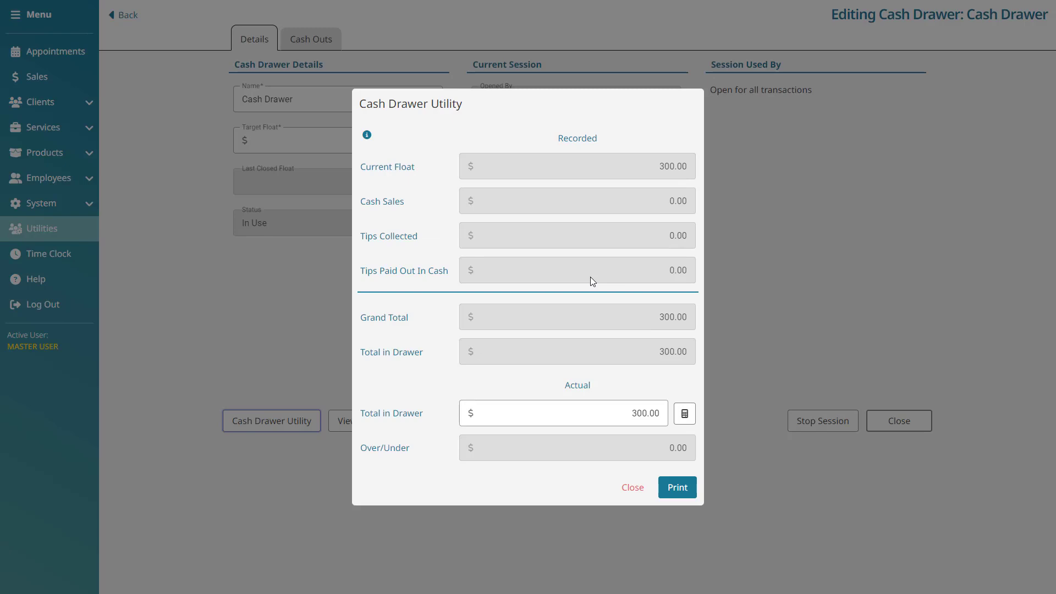
pyautogui.moveTo(617, 413); pyautogui.dragTo(664, 412)
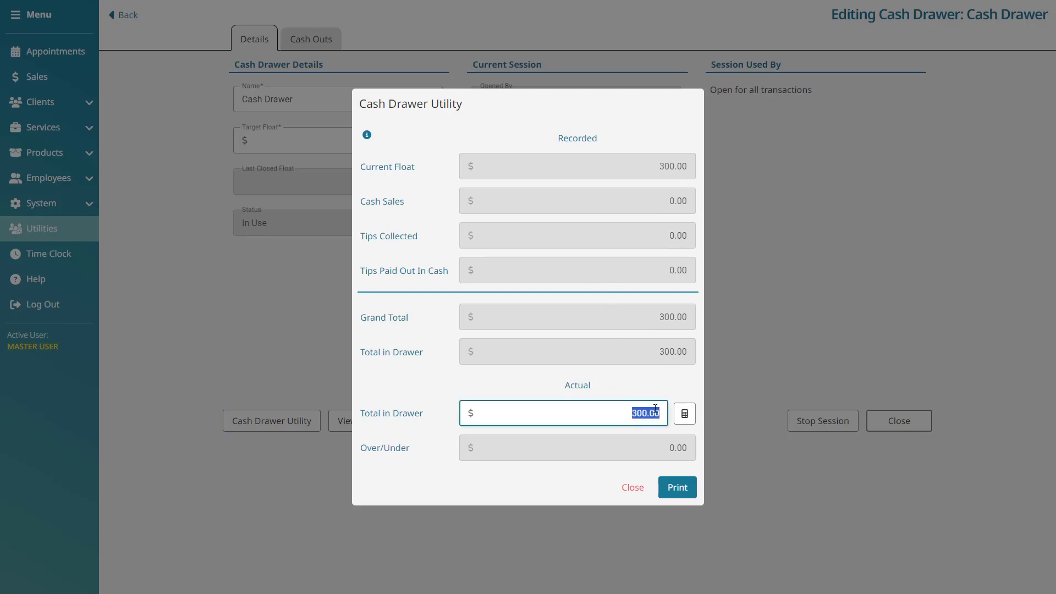
pyautogui.click(633, 488)
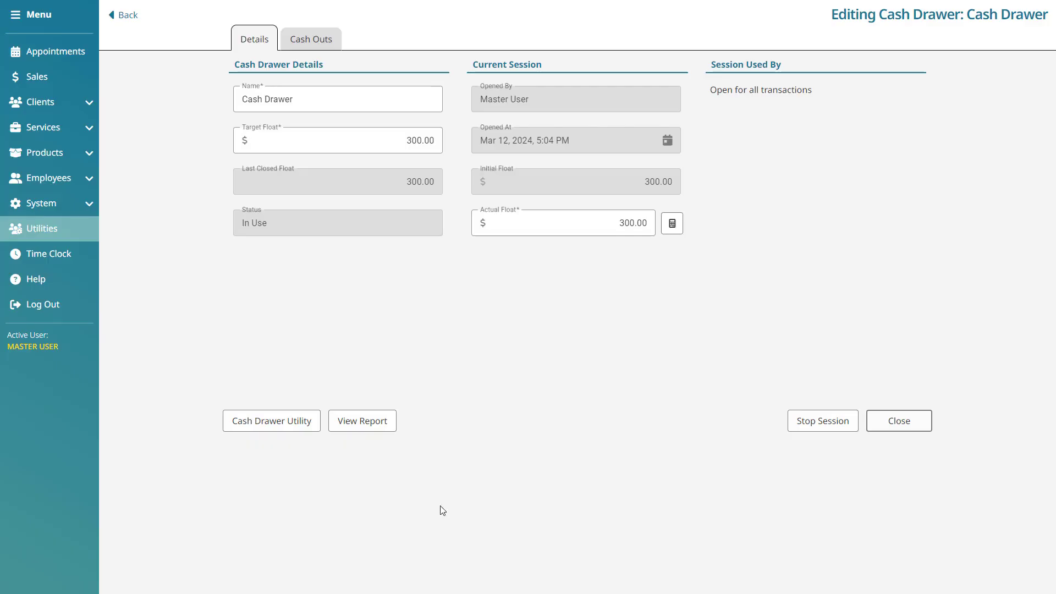
pyautogui.click(394, 422)
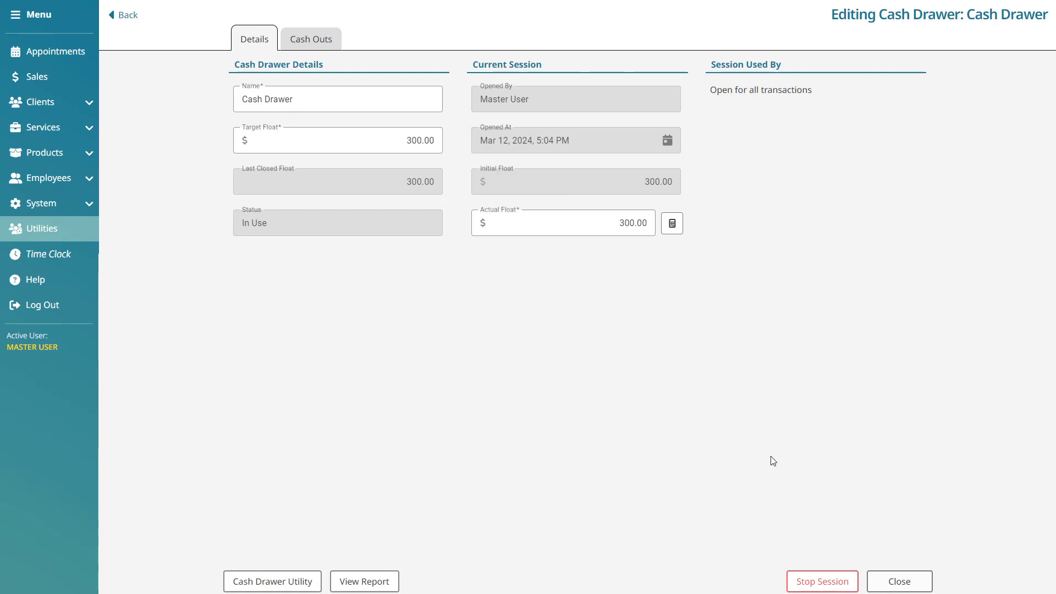
# Step: Stop the current cash drawer session and open the drawer's cash out
pyautogui.click(856, 583)
pyautogui.click(683, 326)
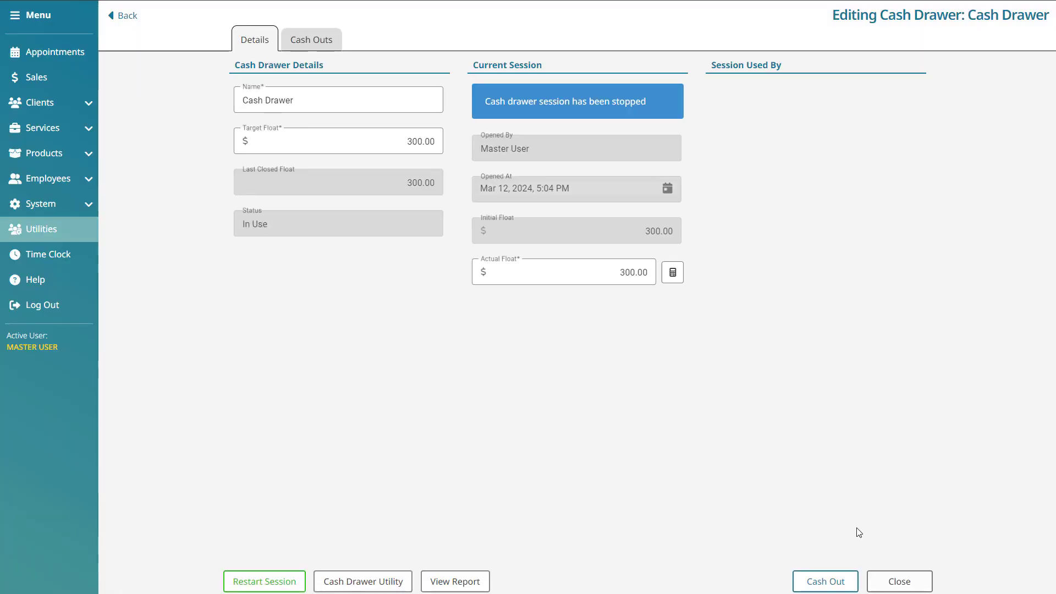
pyautogui.click(846, 582)
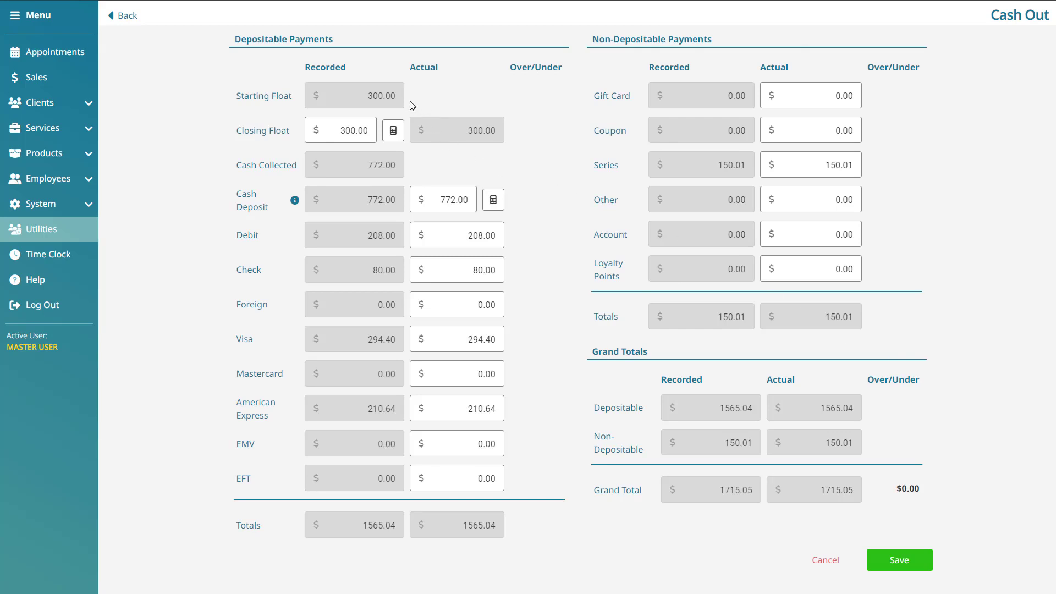
# Step: Enter a closing float of 310 and choose to deposit the extra $10.00 in whole dollars
pyautogui.click(369, 132)
pyautogui.doubleClick(370, 135)
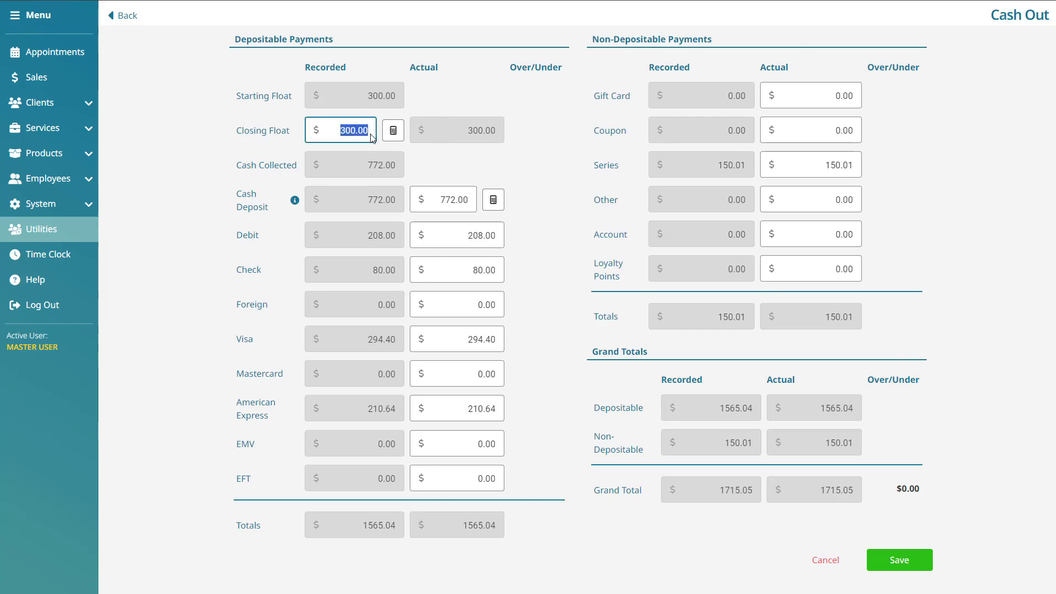
pyautogui.click(405, 137)
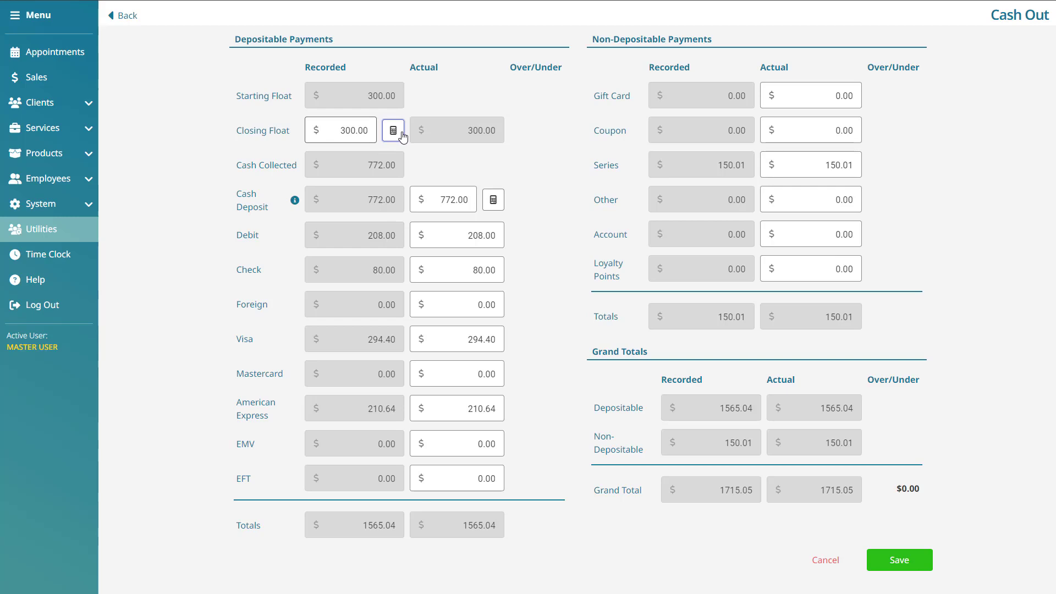
pyautogui.click(349, 128)
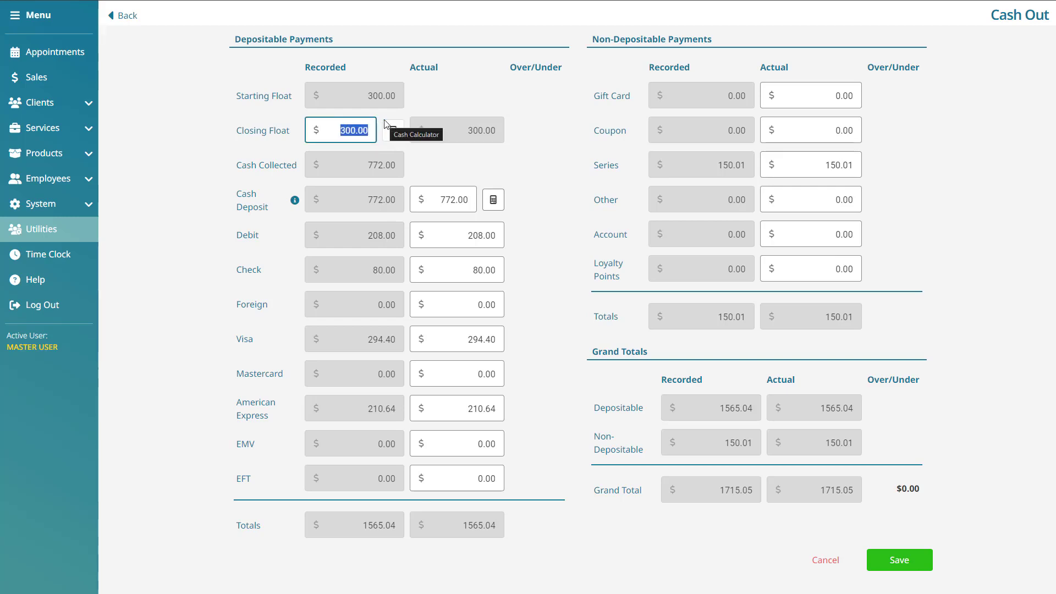
pyautogui.write('310')
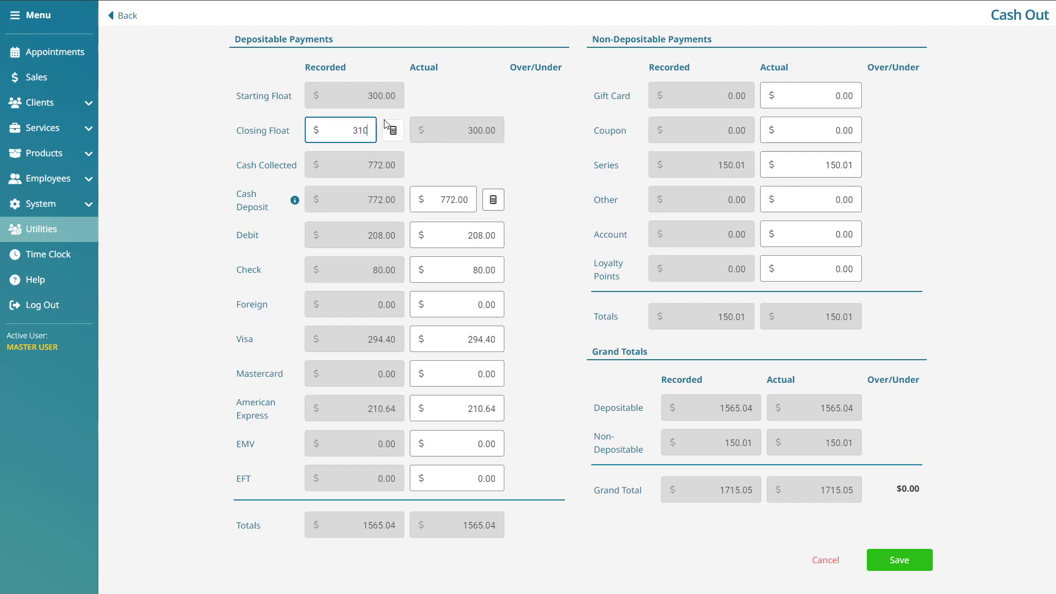
pyautogui.click(550, 208)
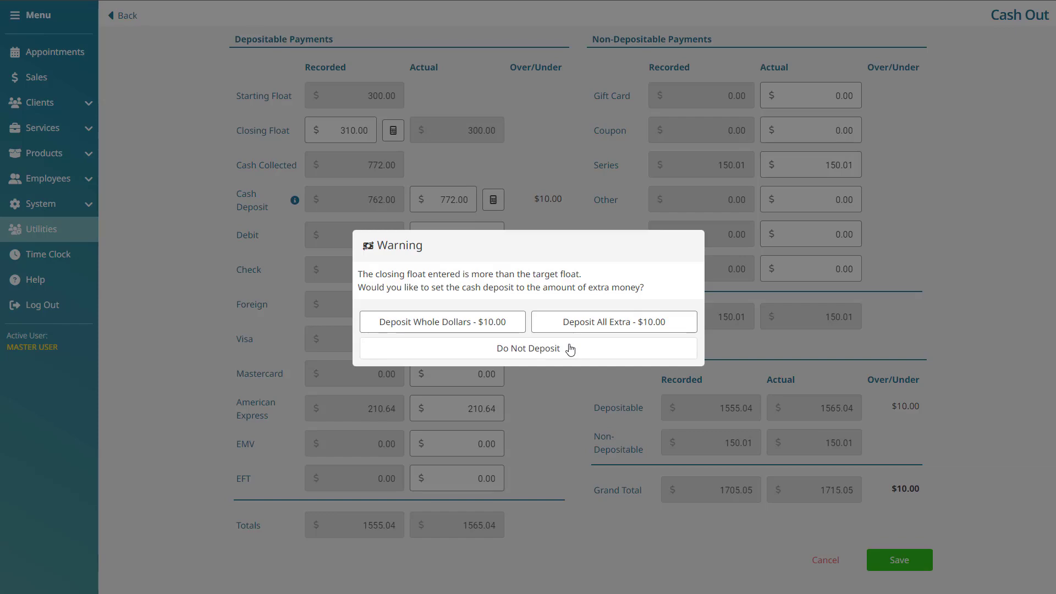
pyautogui.click(509, 322)
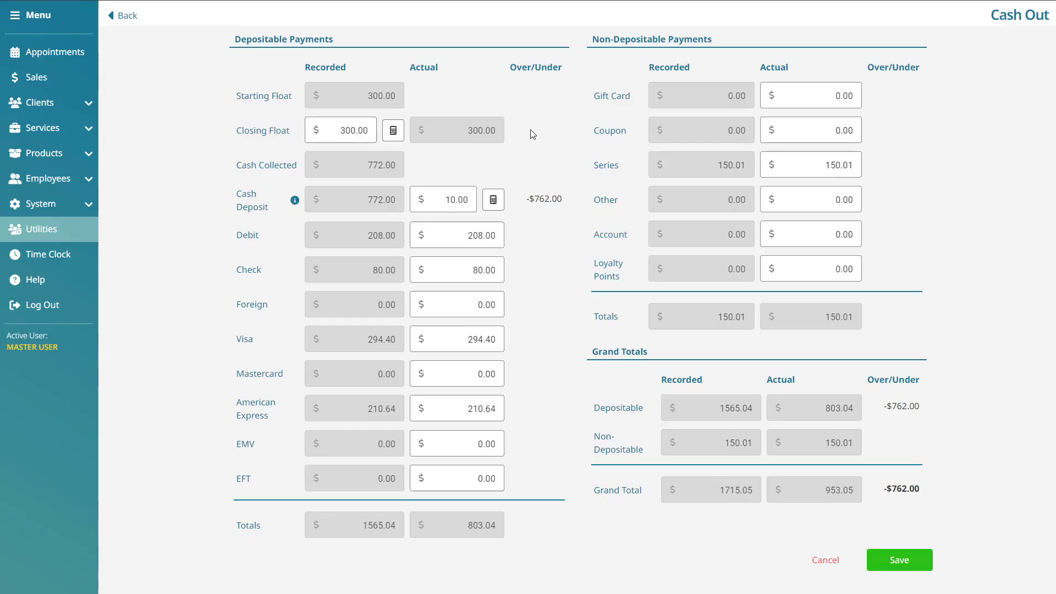
# Step: Set the actual cash deposit to 772, leaving the non-depositable amounts as prefilled
pyautogui.moveTo(446, 199); pyautogui.dragTo(469, 203)
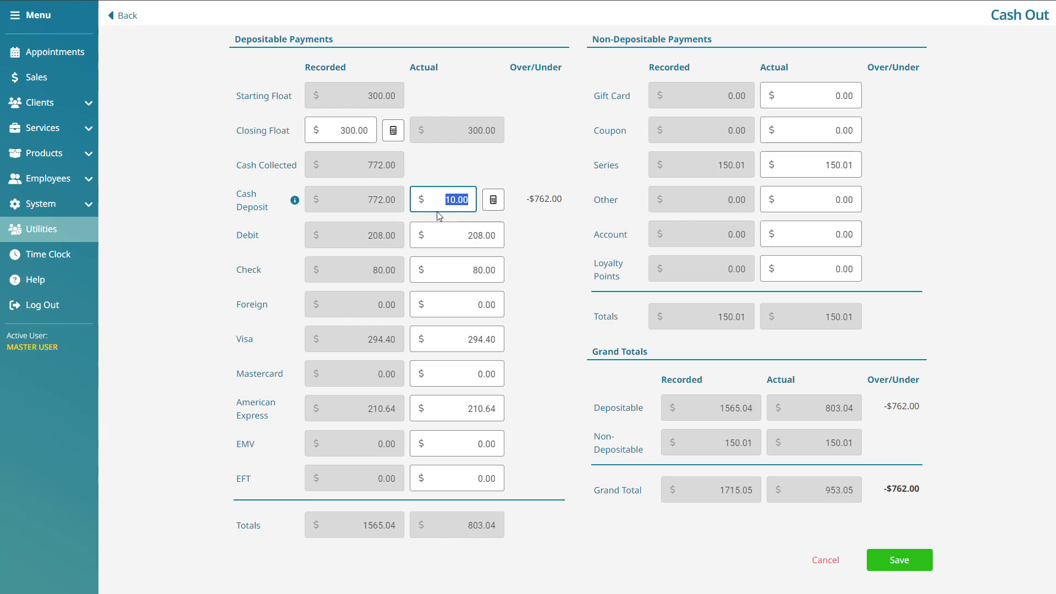
pyautogui.write('772')
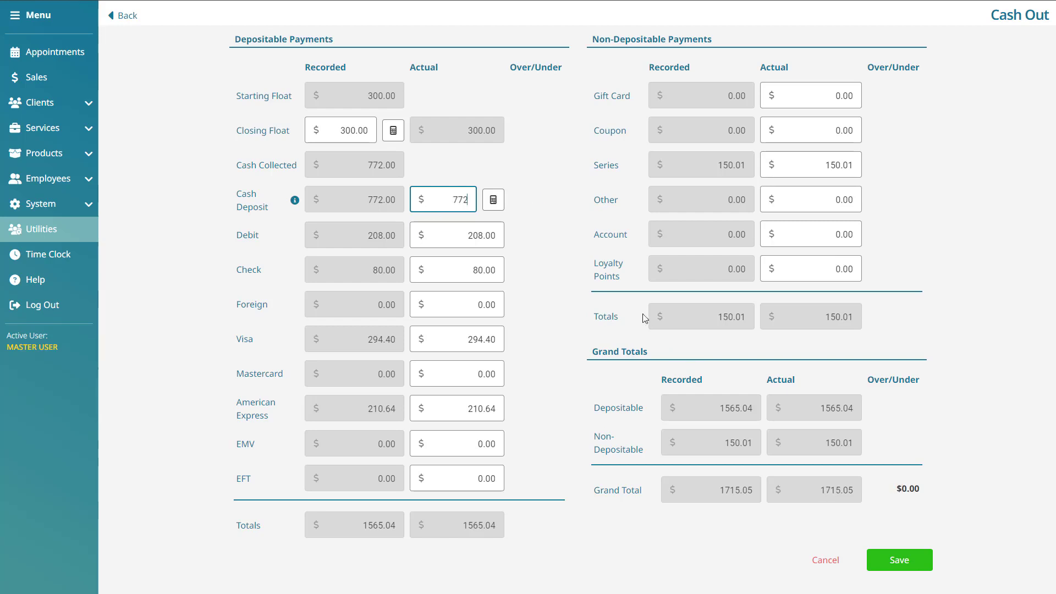
pyautogui.click(514, 169)
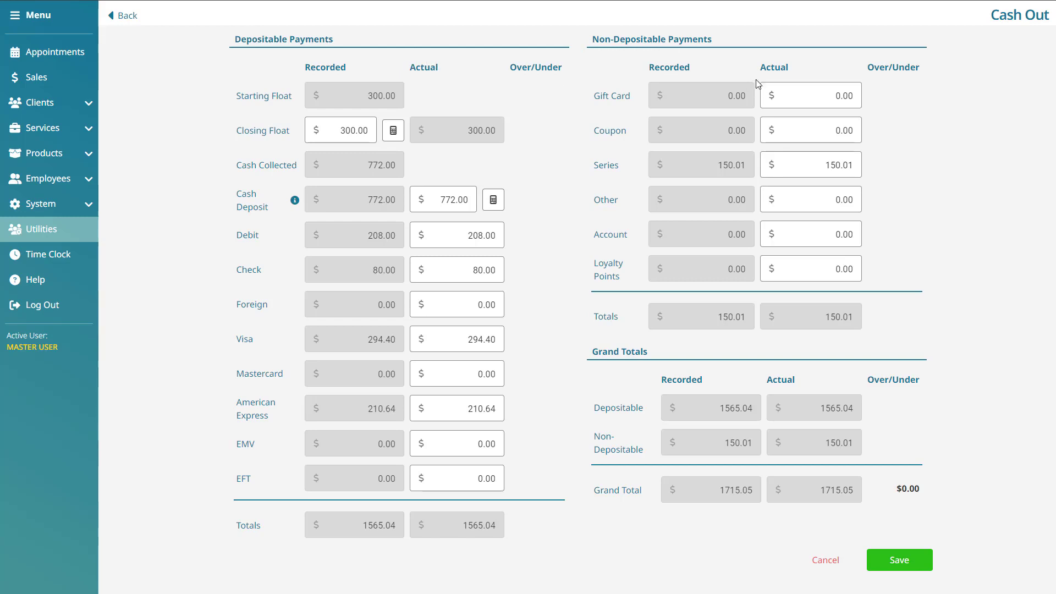
pyautogui.click(847, 96)
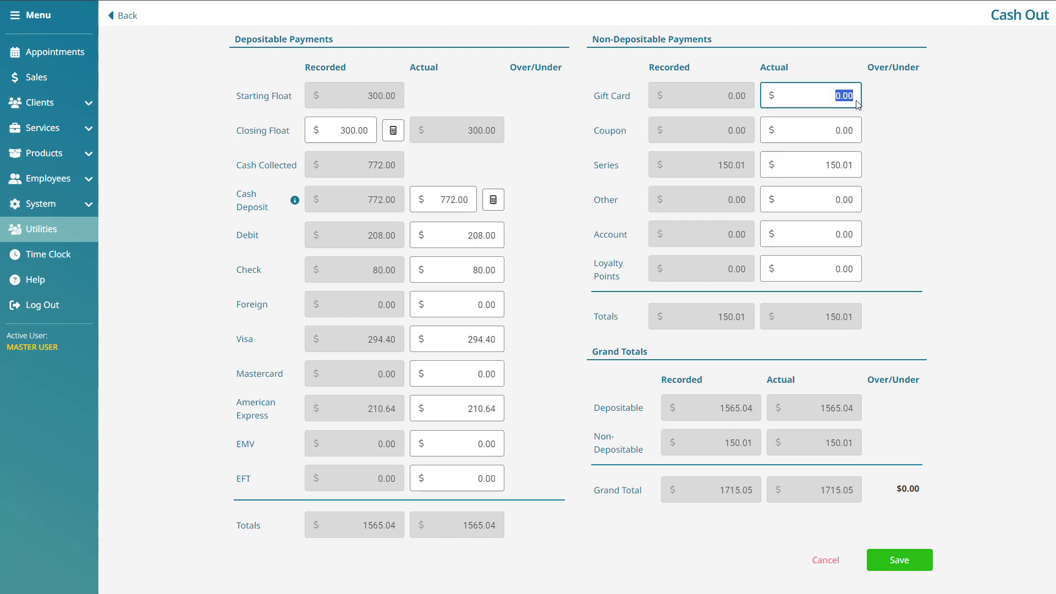
pyautogui.click(586, 193)
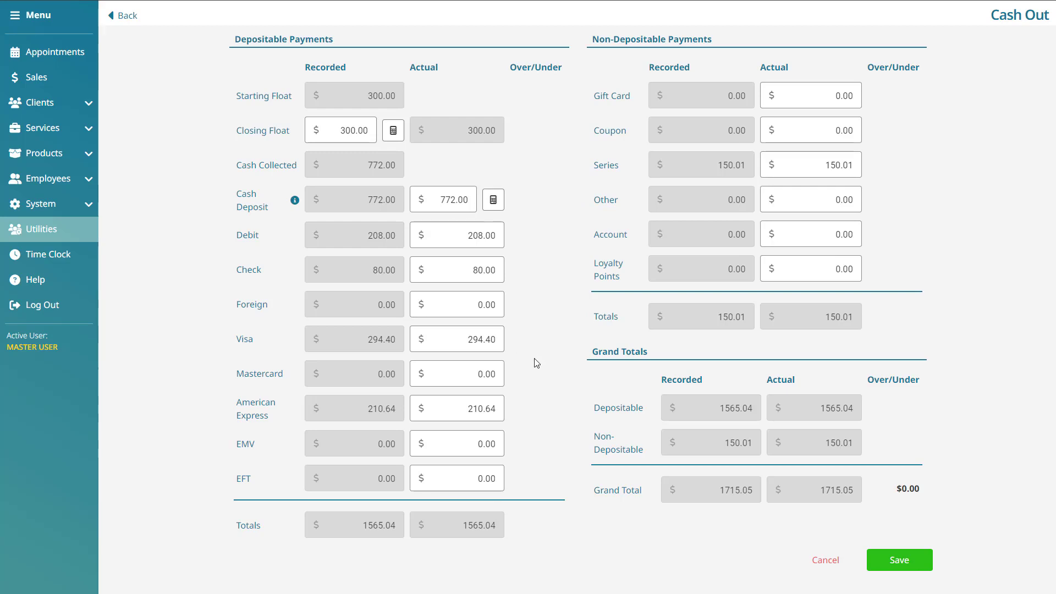
# Step: Save the drawer's cash out and view its Cash Out Summary Report, then return to the cash drawer
pyautogui.click(910, 560)
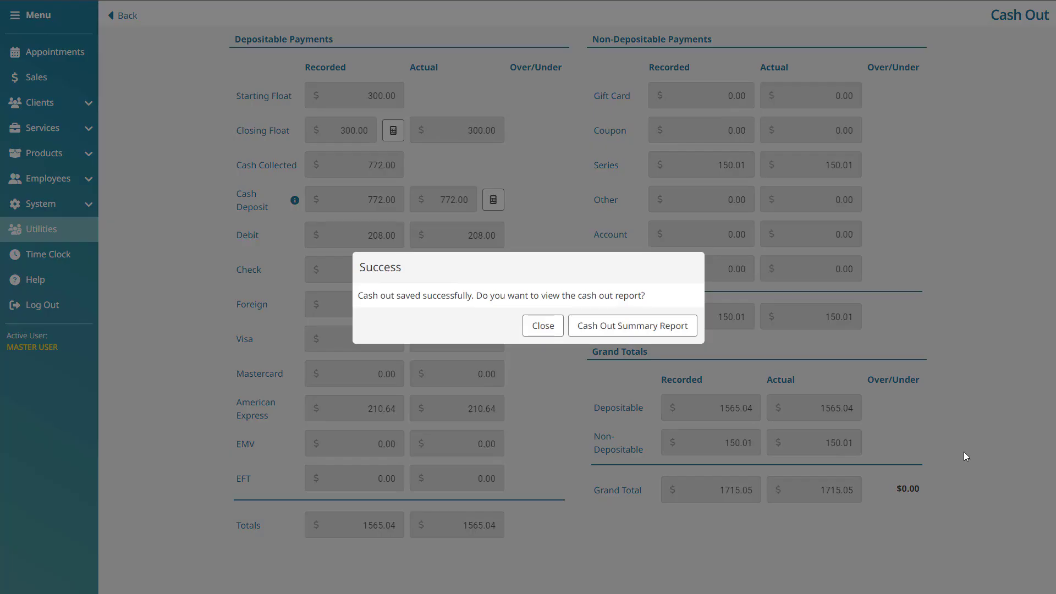
pyautogui.click(693, 329)
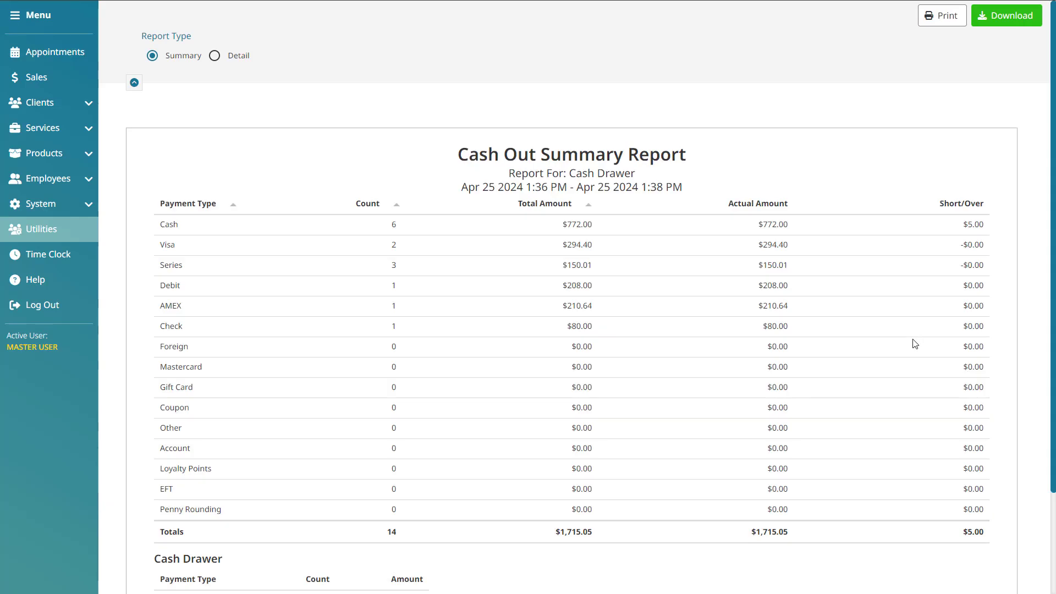
pyautogui.hotkey('ctrl', 'w')
pyautogui.click(542, 326)
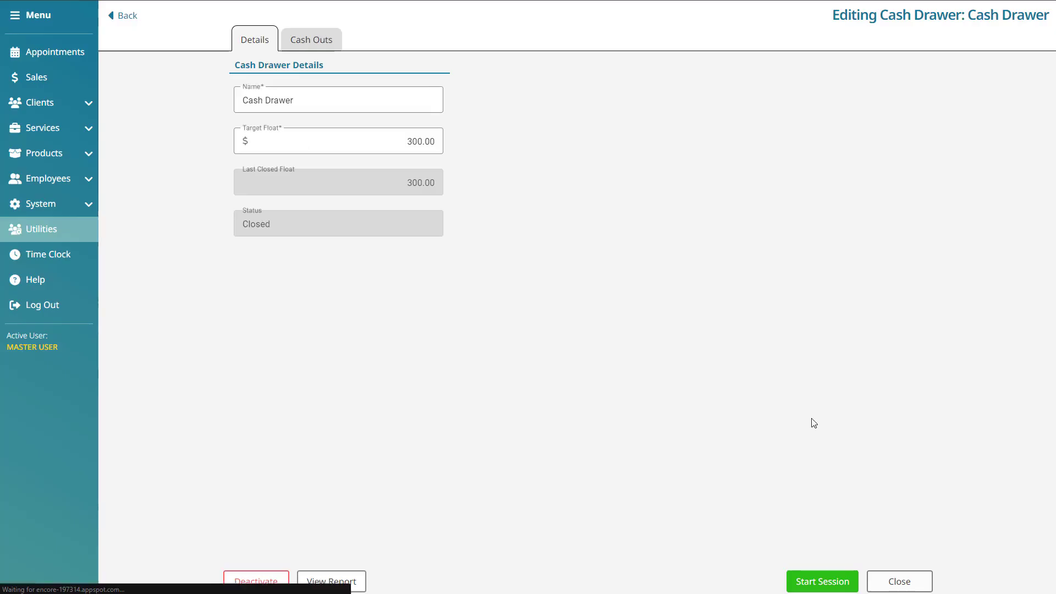
# Step: Open the closed session's saved cash out from the cash drawer's list of cash outs
pyautogui.click(337, 42)
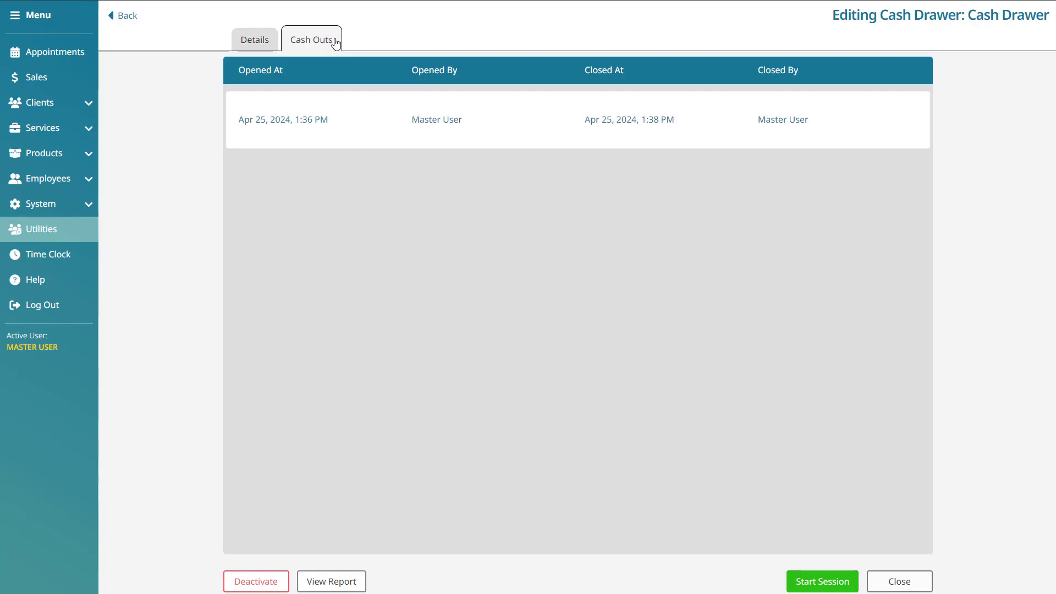
pyautogui.click(516, 120)
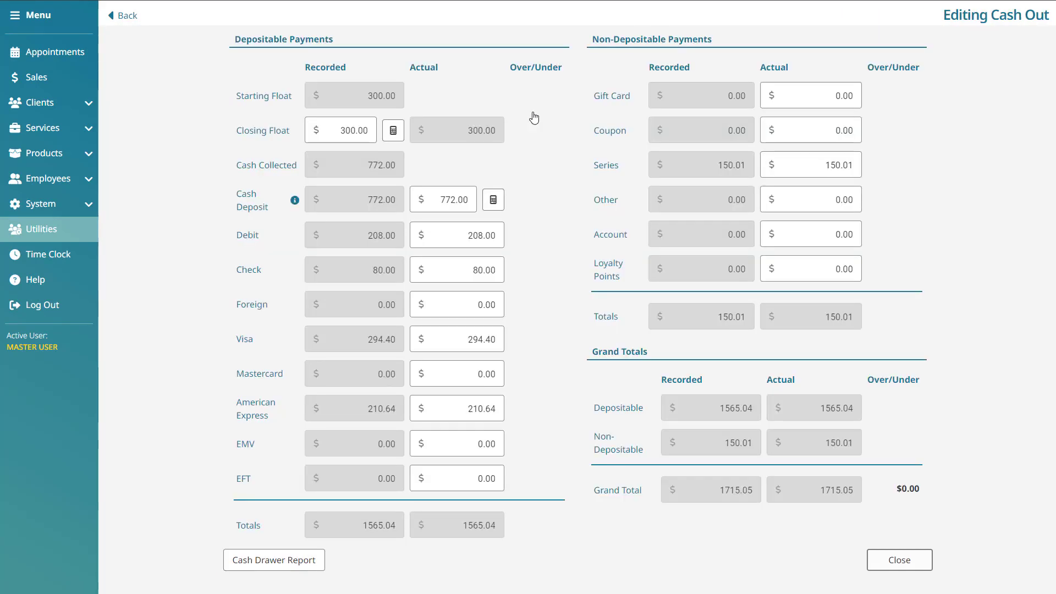